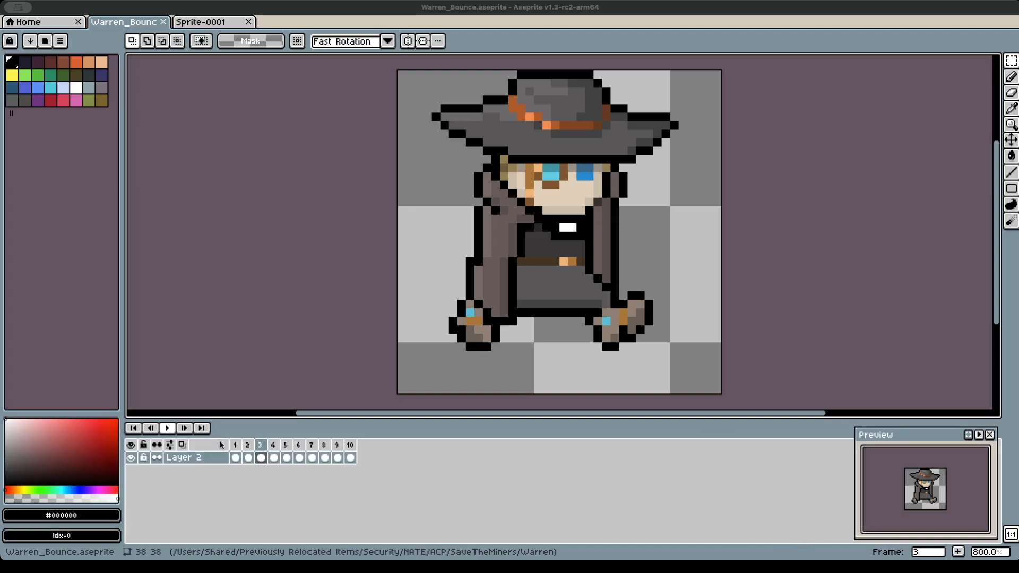
- Compare the poses in frames 1, 2 and 3 of the Warren_Bounce animation
click(237, 457)
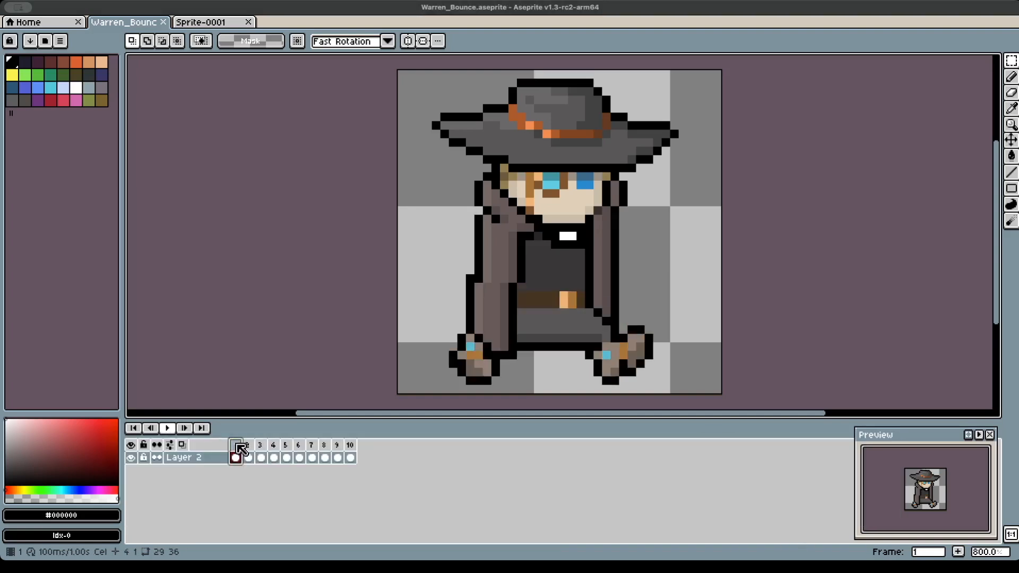
click(249, 456)
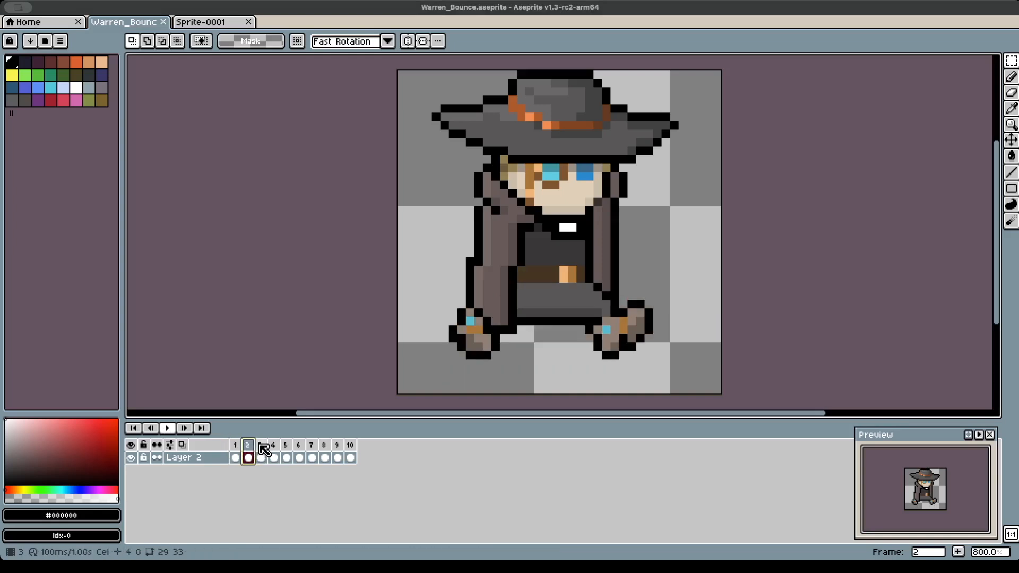
click(261, 451)
click(235, 450)
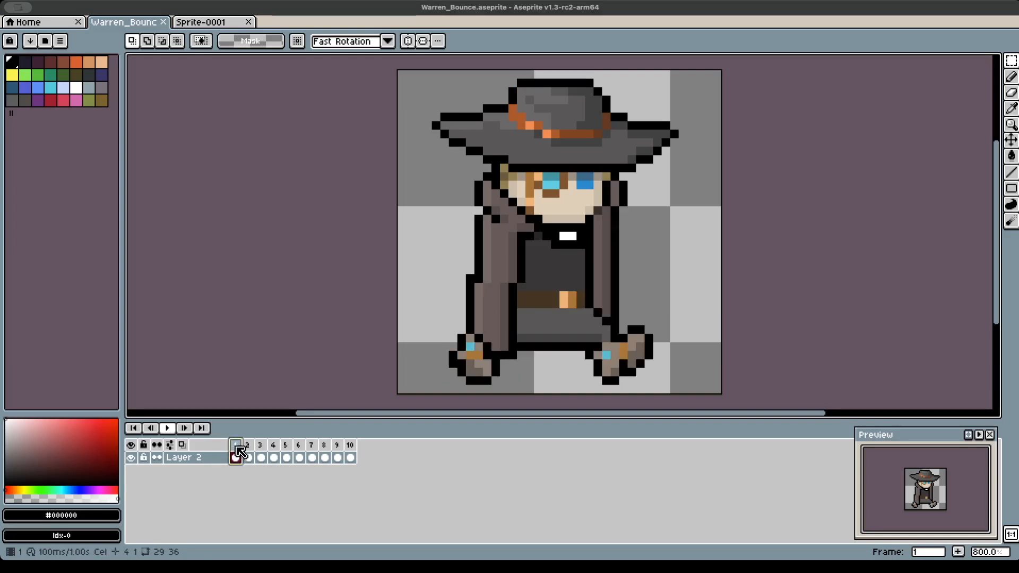
click(252, 451)
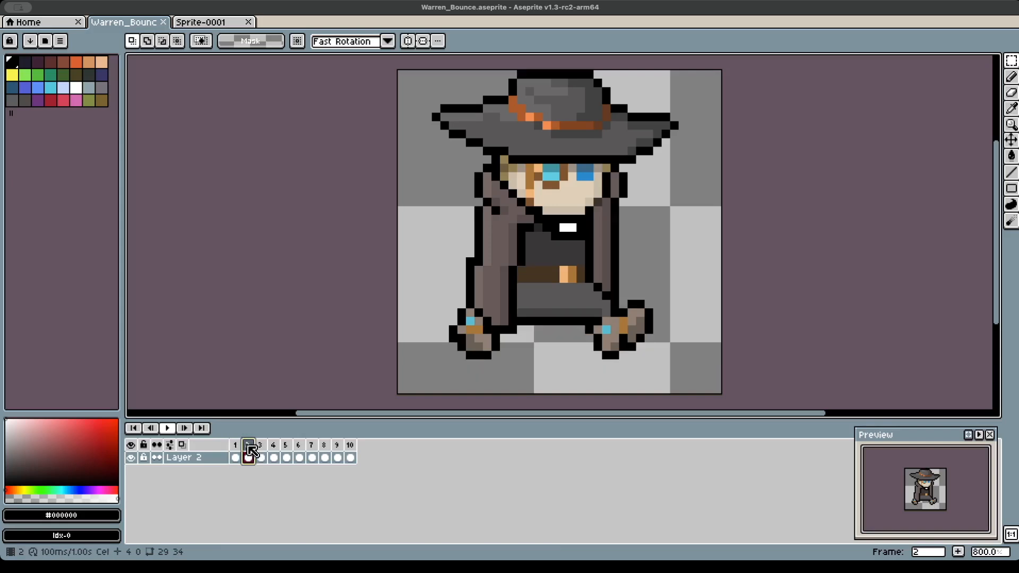
click(235, 450)
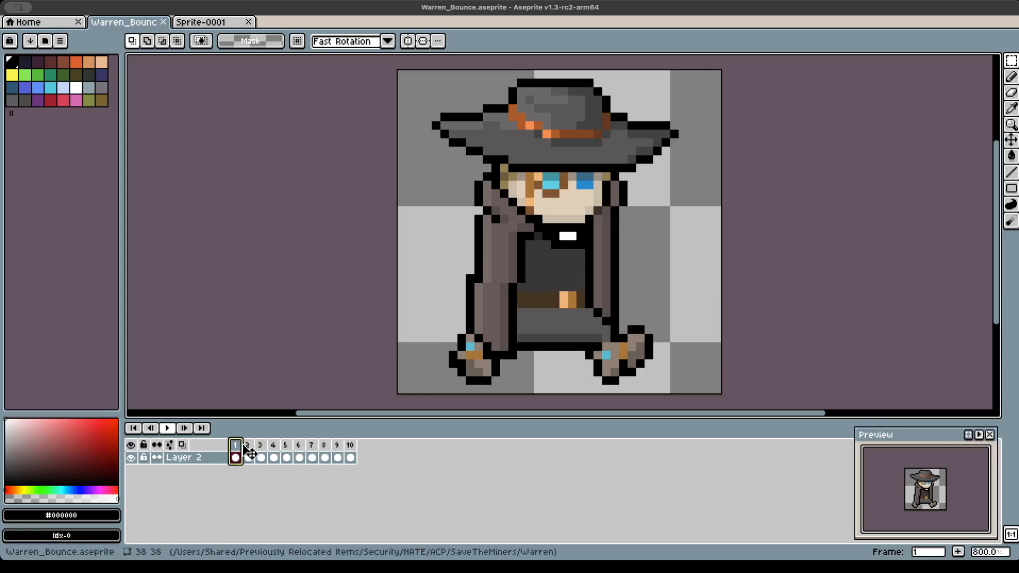
click(251, 450)
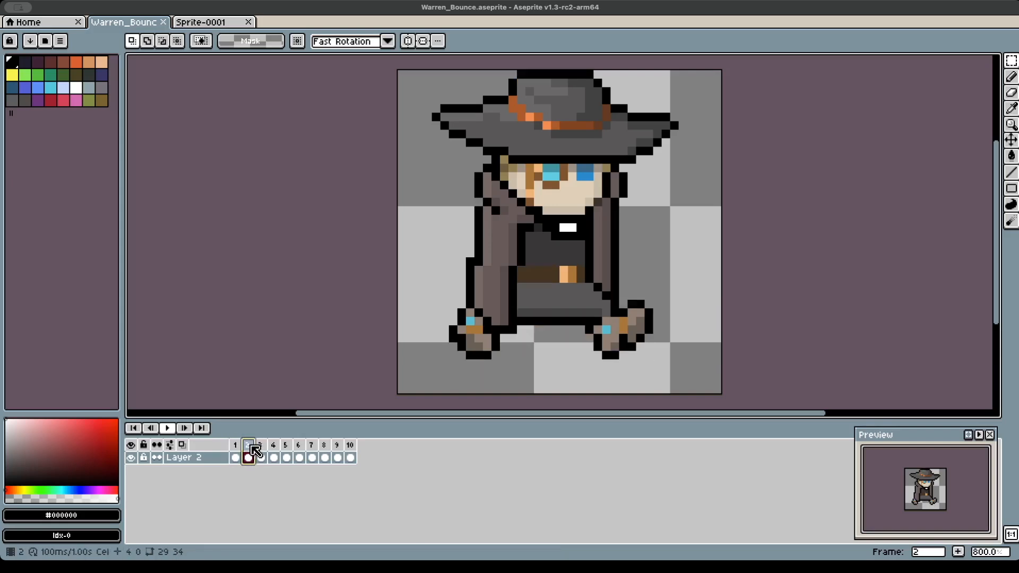
click(236, 448)
click(251, 449)
click(263, 449)
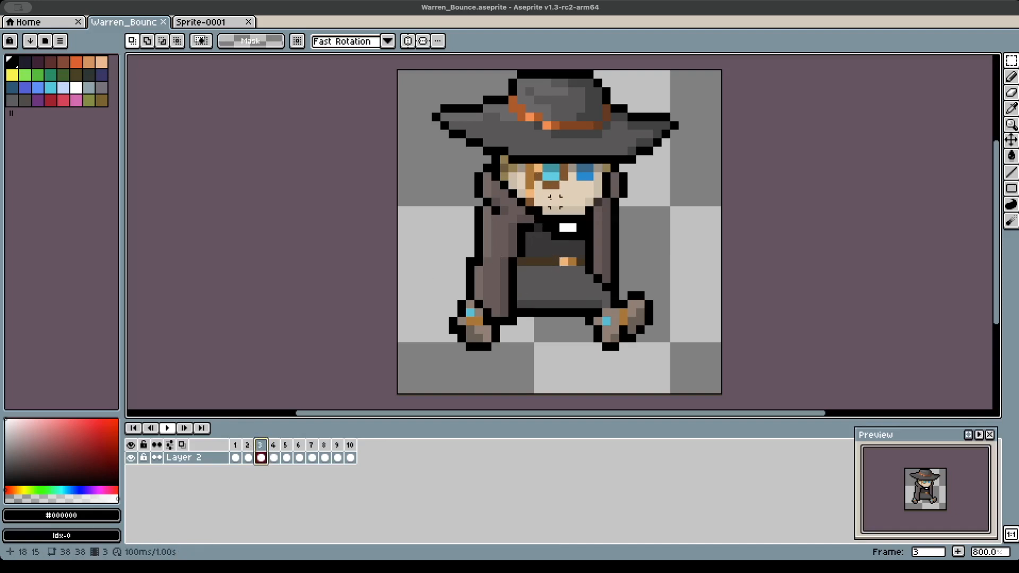
- View frames 4 and 5 of the bounce, play the whole animation, and stop it at frame 9
click(273, 457)
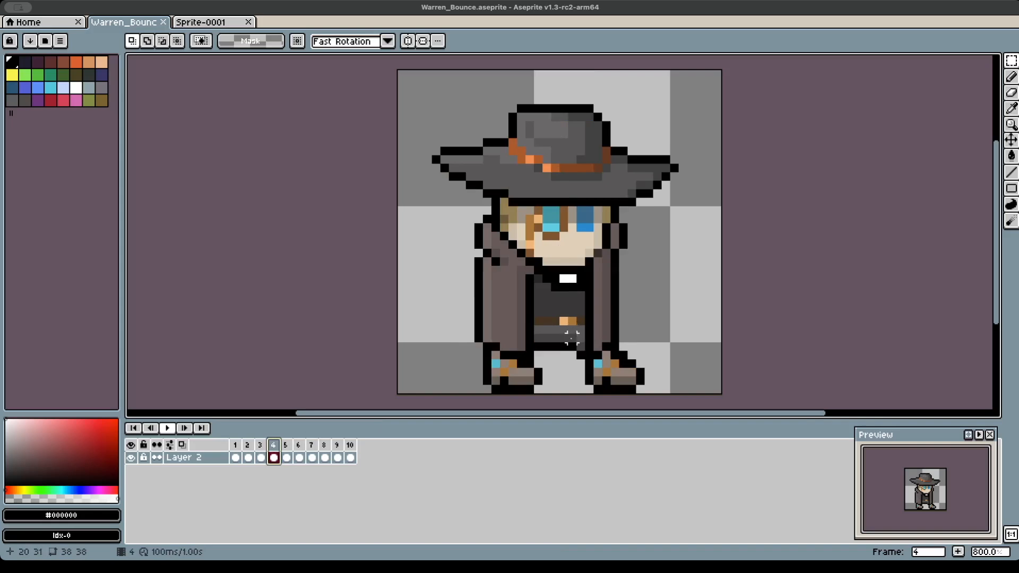
click(287, 447)
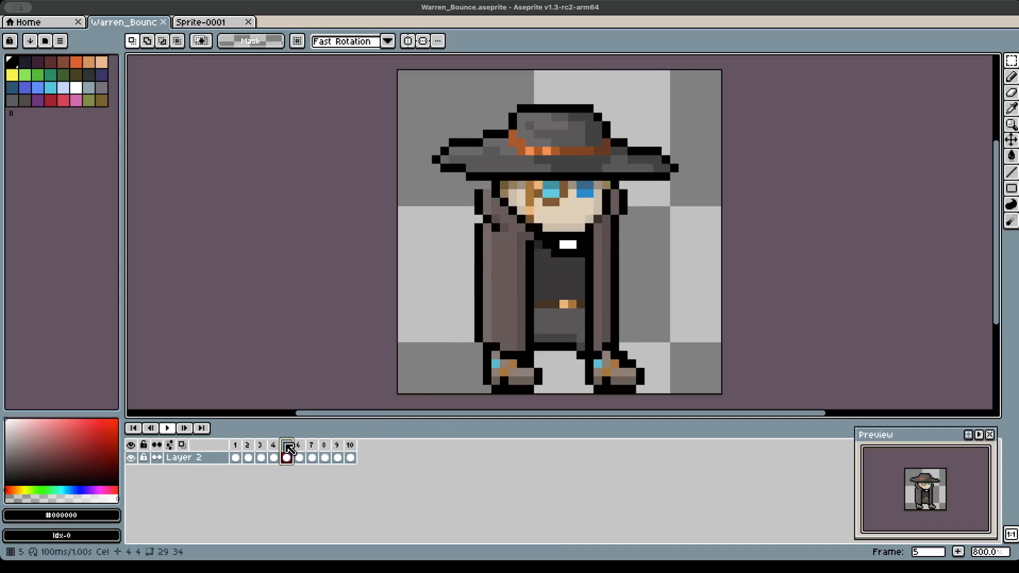
click(167, 428)
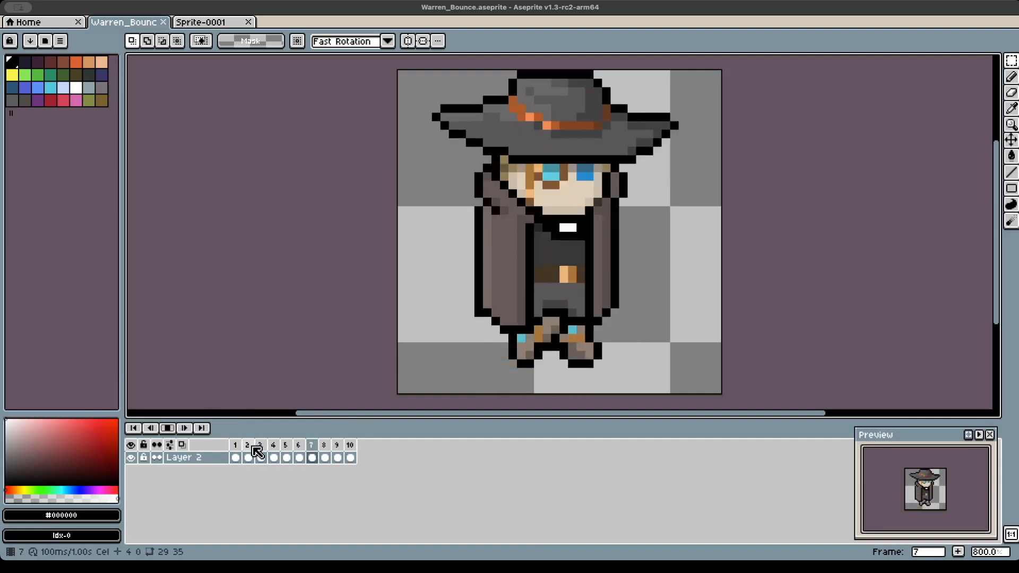
click(167, 428)
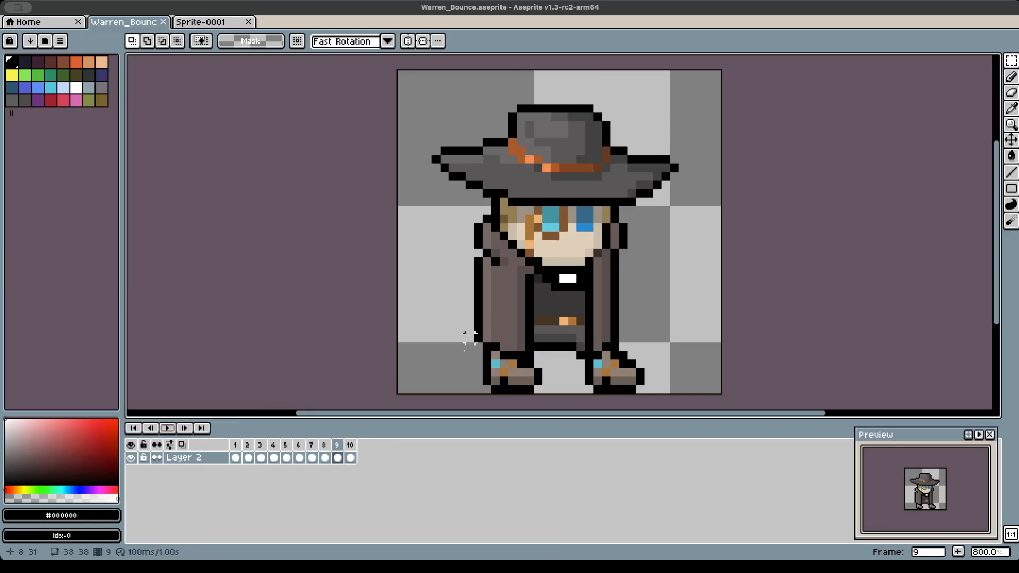
- Copy the crouching pose from frame 9 of Warren_Bounce into Sprite-0001 and duplicate it as frame 2
click(337, 457)
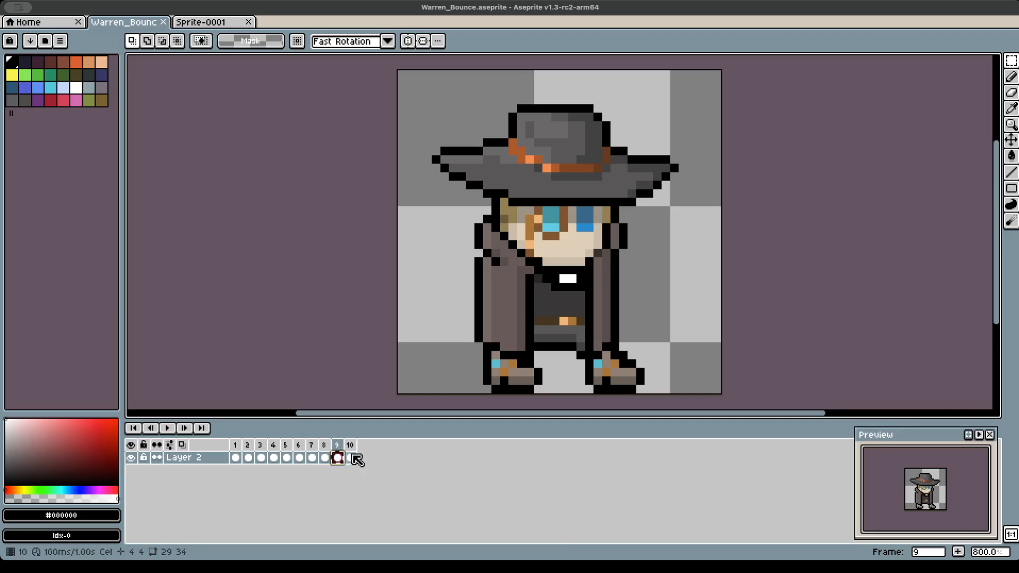
click(208, 22)
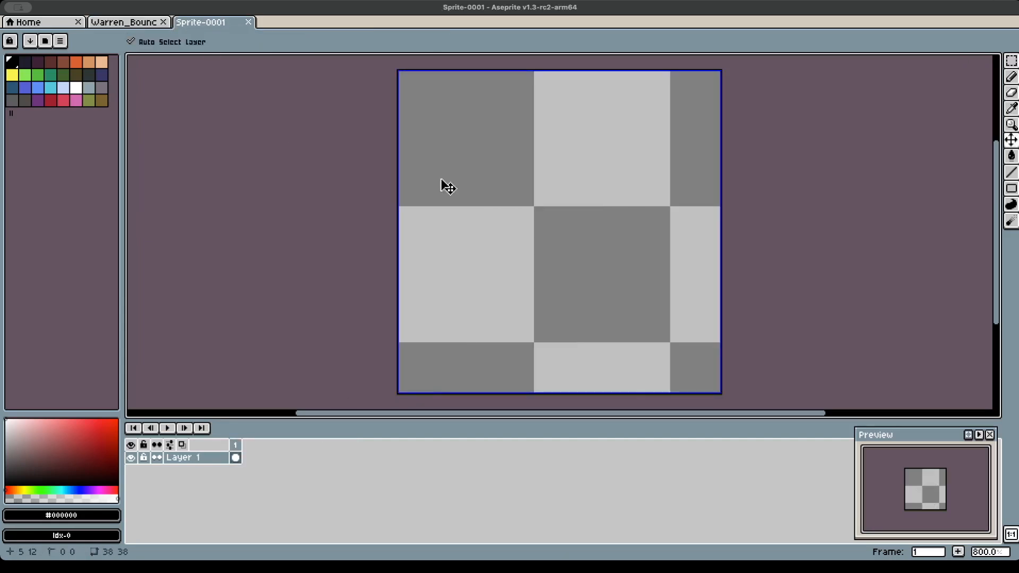
key(super+v)
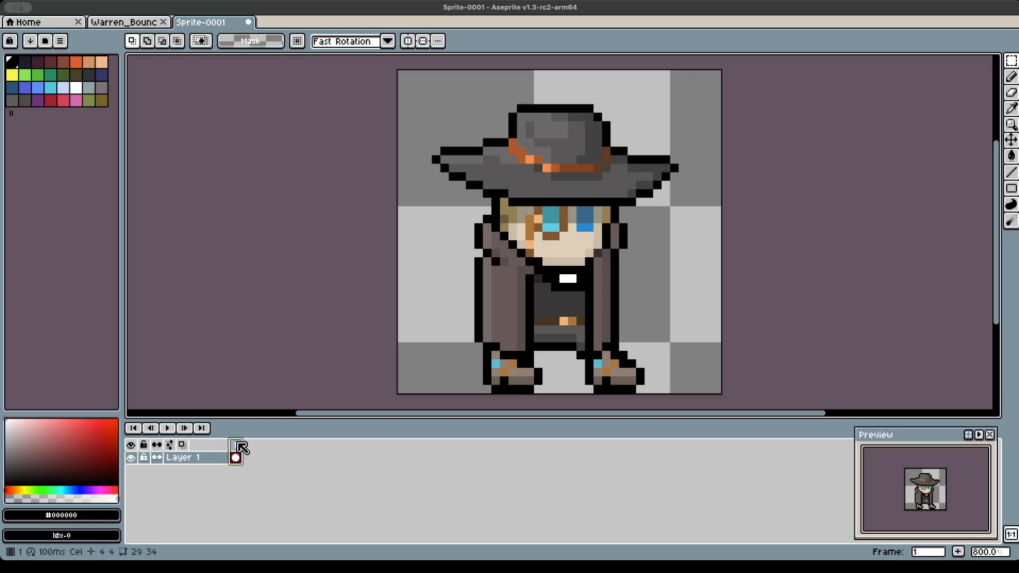
key(super+v)
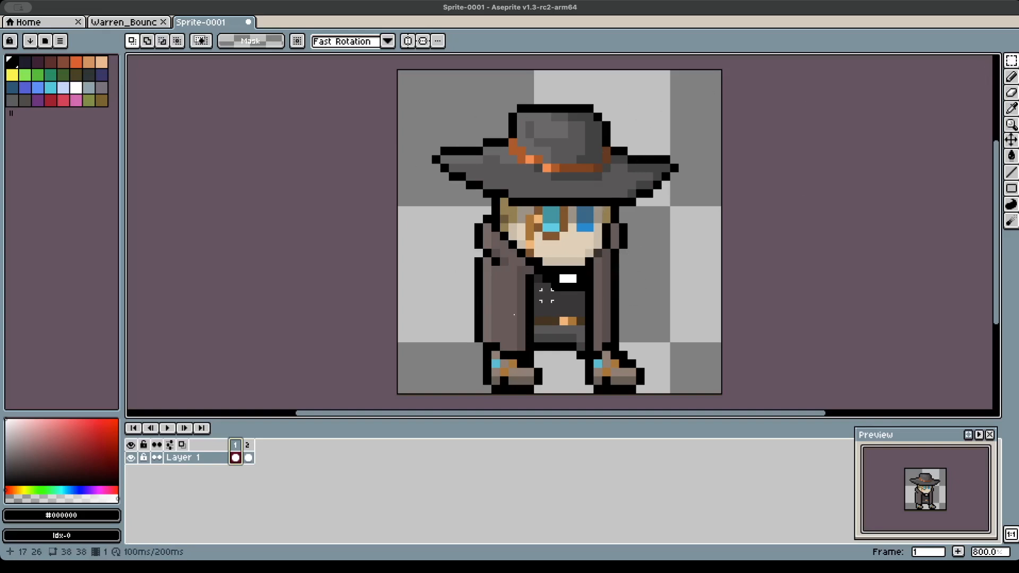
- Raise the character's hat, head and upper body by 2 pixels in frame 2, leaving the lower body in place
click(246, 448)
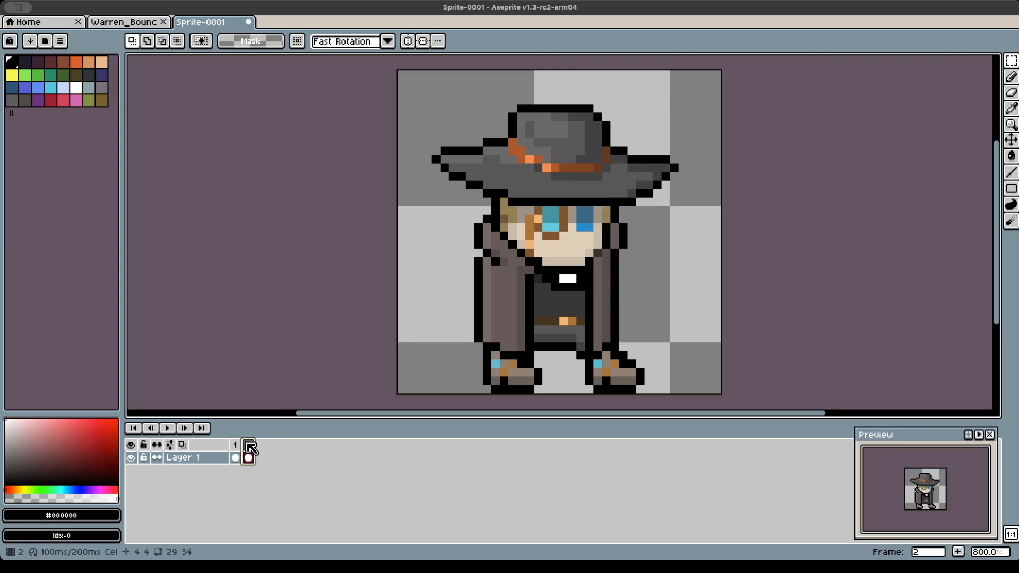
click(1011, 63)
drag(416, 106, 707, 295)
click(595, 282)
drag(597, 280, 591, 259)
click(657, 296)
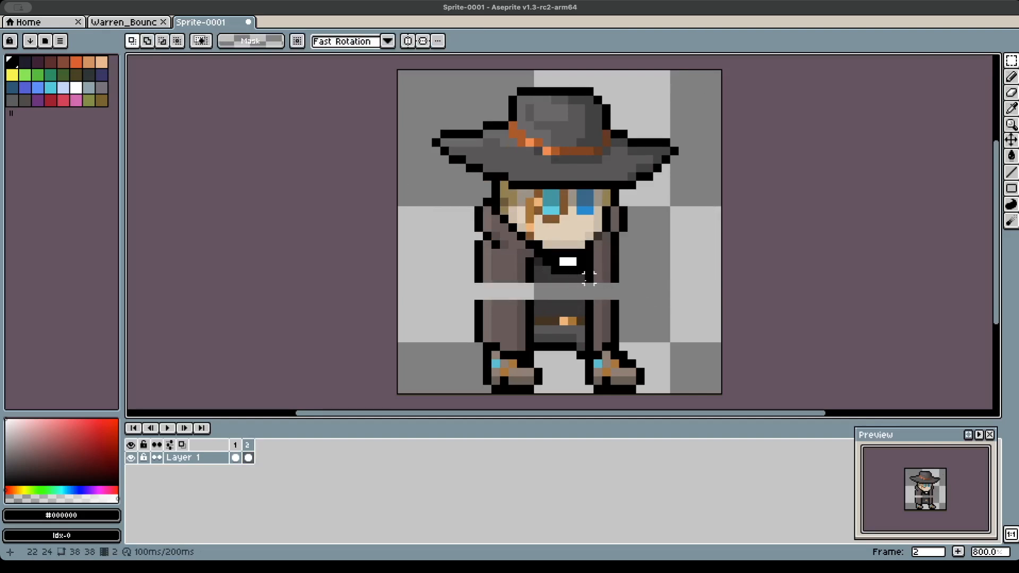
- Fill the gap across the torso with a copied 17 × 3 pixel coat band placed at 9, 24
drag(614, 313, 477, 294)
key(ctrl)
key(super+c)
key(super+v)
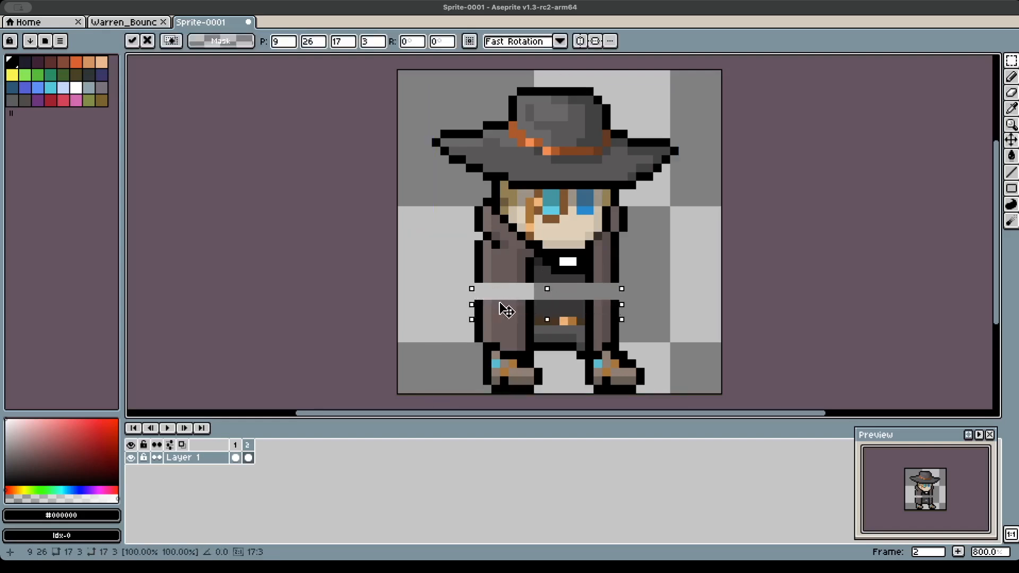
drag(507, 304, 508, 290)
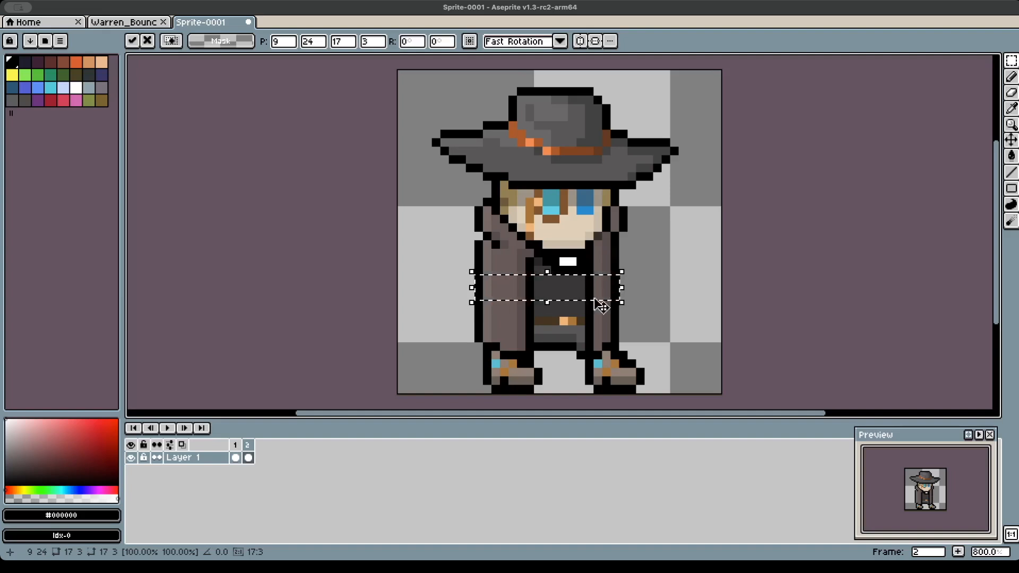
click(640, 330)
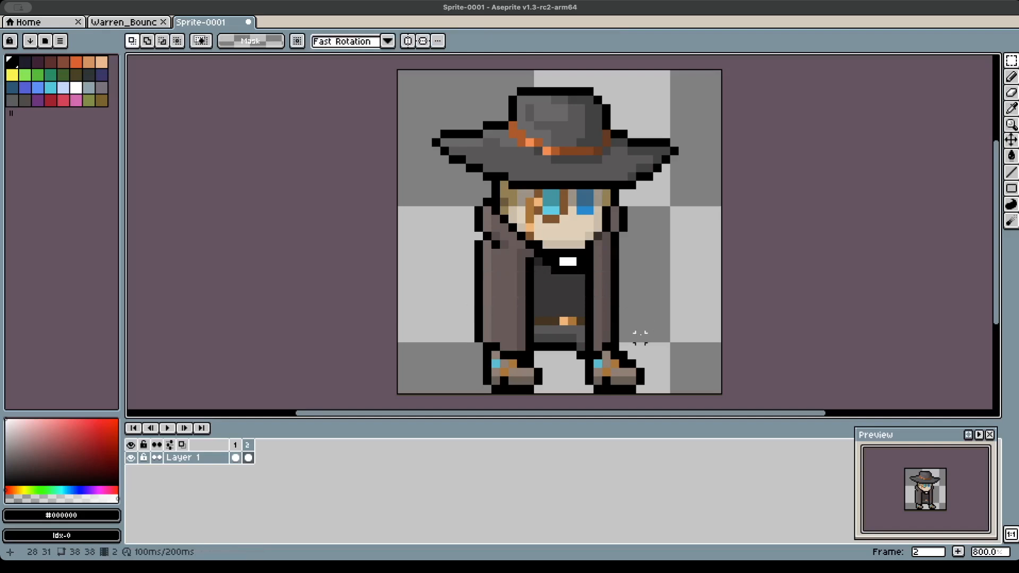
- Move the 20 × 3 pixel band containing the belt up by 1 pixel in frame 2
drag(647, 336, 471, 306)
click(481, 322)
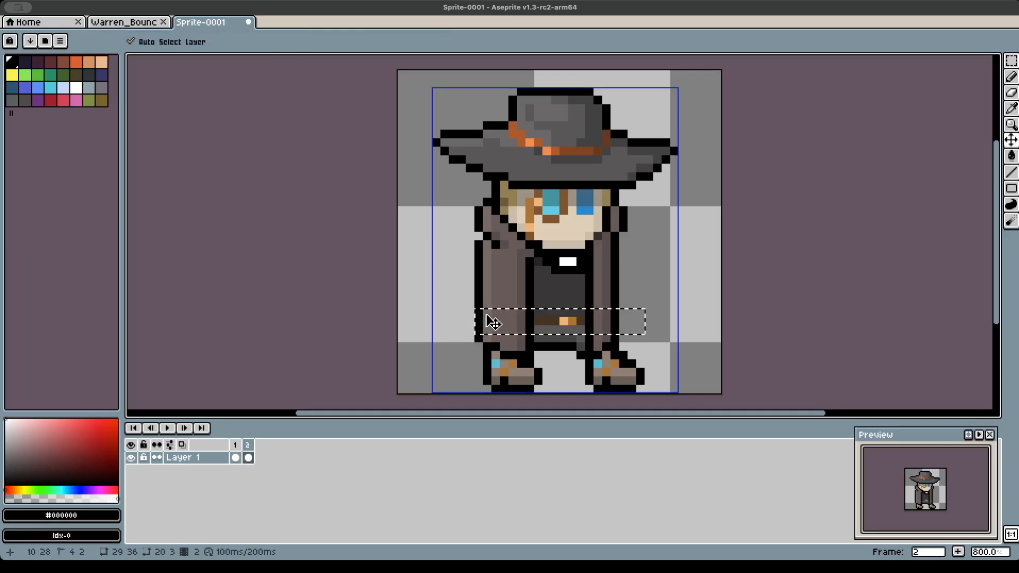
drag(546, 328, 546, 318)
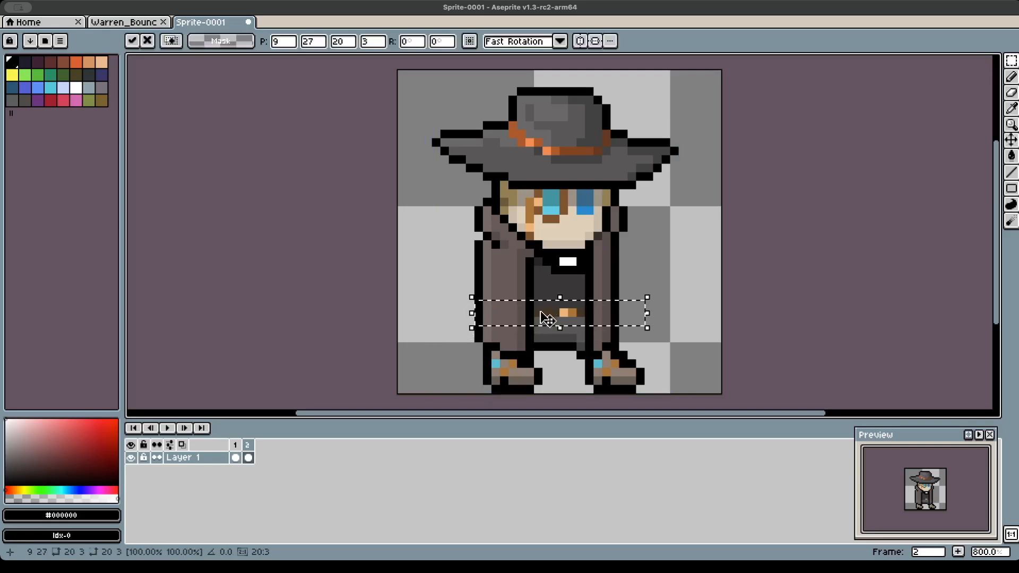
click(674, 313)
- Thicken the belt to two pixels with a copied 20 × 1 pixel belt row placed at 9, 29
drag(642, 309, 531, 320)
key(v)
key(super+c)
key(super+v)
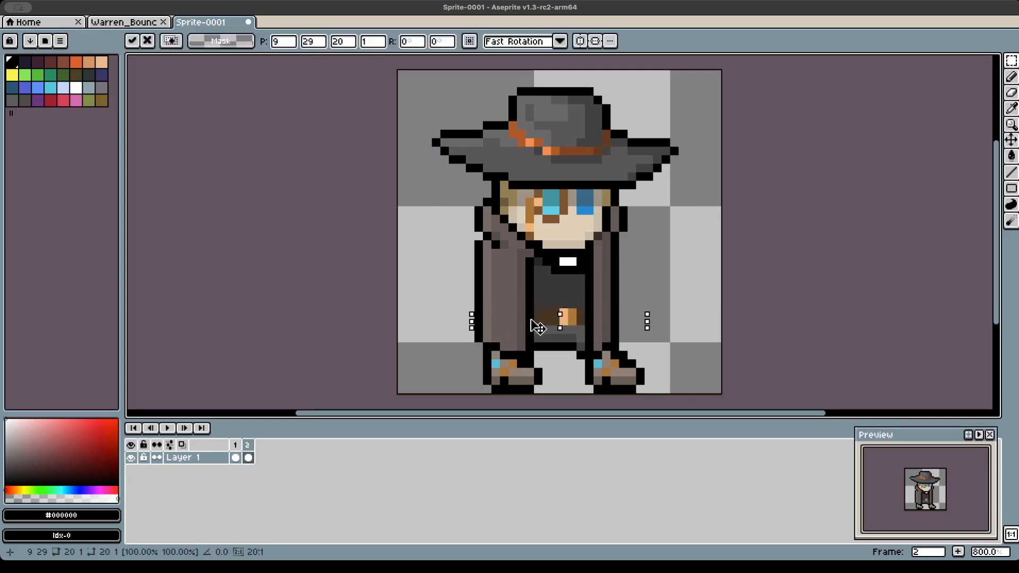
click(699, 304)
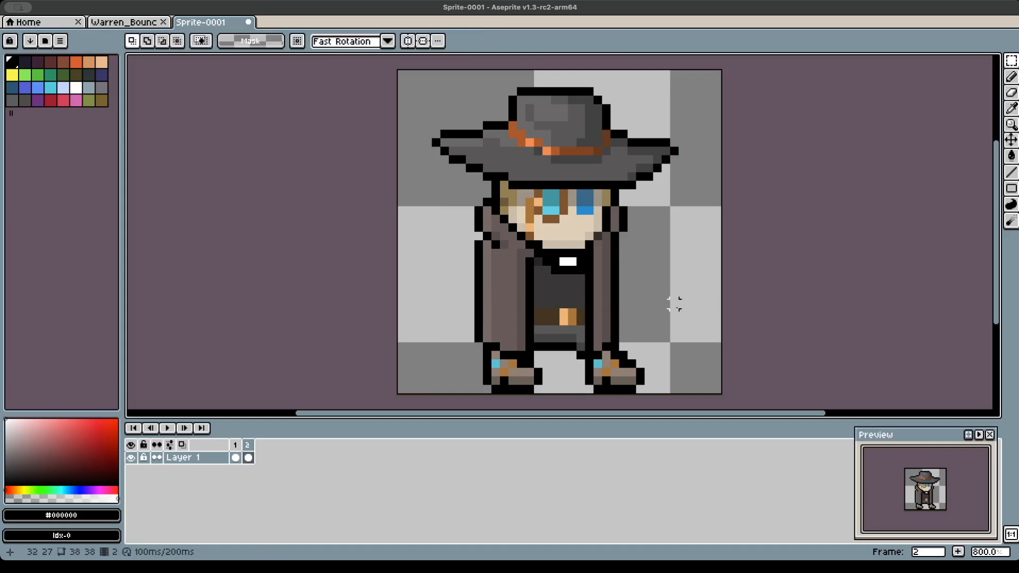
- Duplicate frame 2 as frame 3 and move the whole character up by 2 pixels in the new frame
click(254, 444)
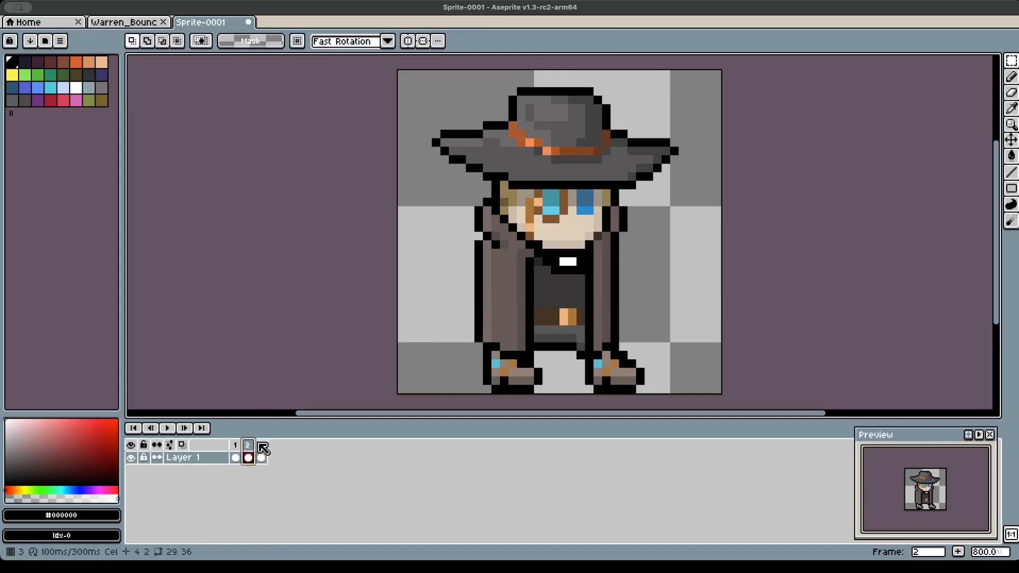
click(261, 457)
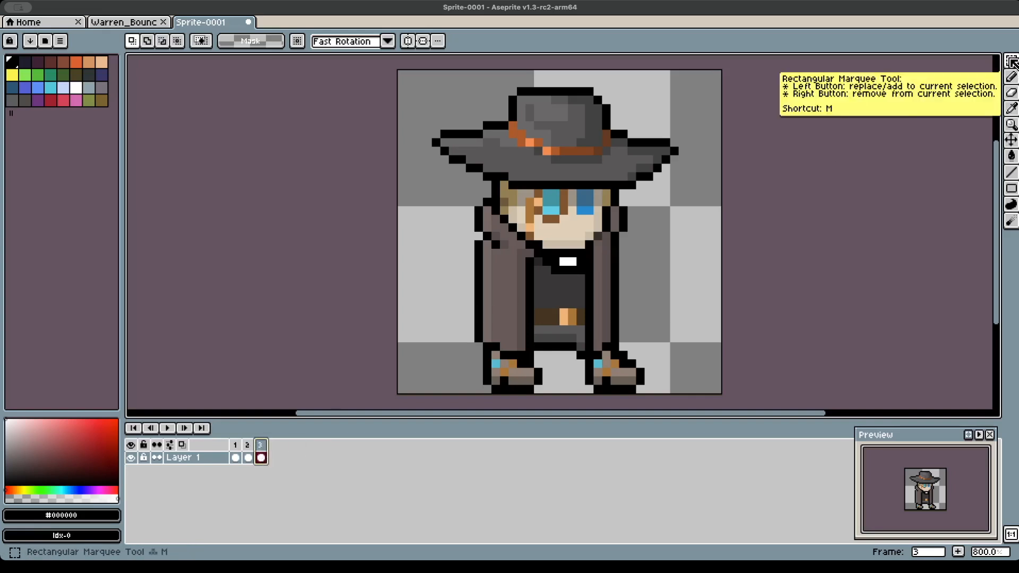
click(1012, 140)
drag(578, 293, 577, 284)
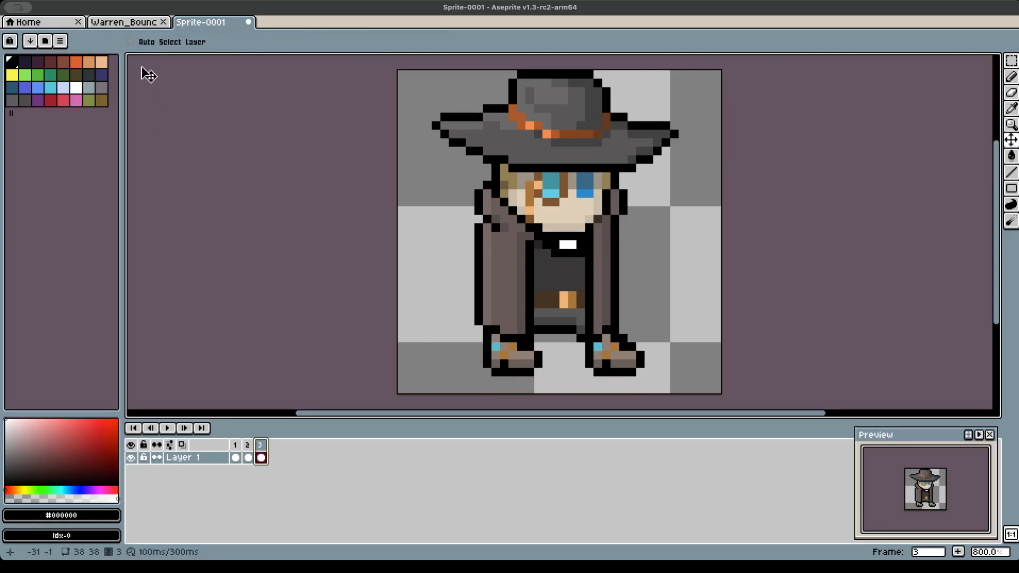
- Check the airborne pose in frame 1 of Warren_Bounce as a reference, returning to Sprite-0001
click(127, 23)
click(238, 446)
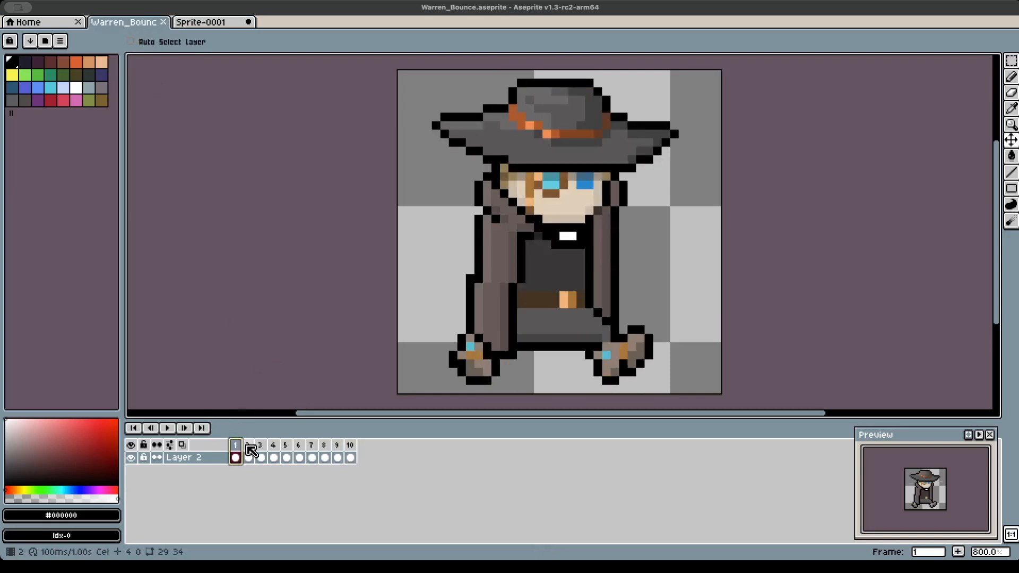
click(221, 24)
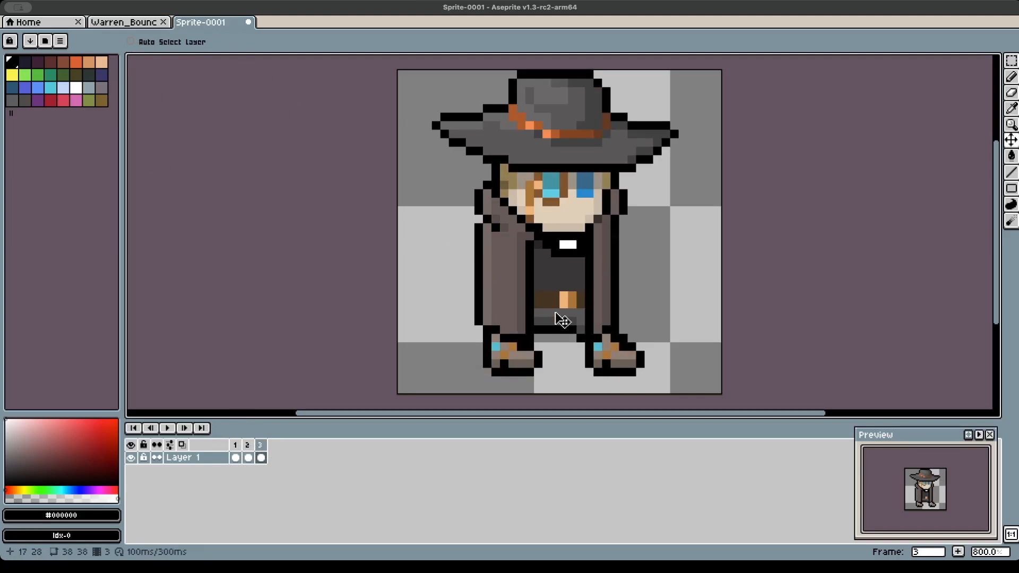
- Select the left-hand foot in frame 3, shift it outward to 5, 30, and rotate it by -20.1°
click(1011, 61)
drag(544, 387, 472, 340)
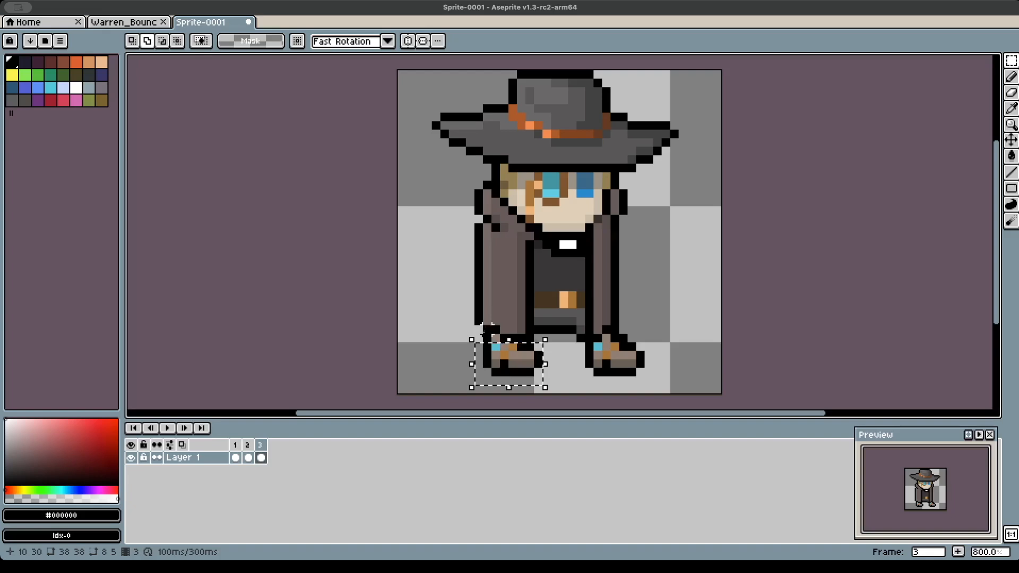
drag(487, 338, 476, 363)
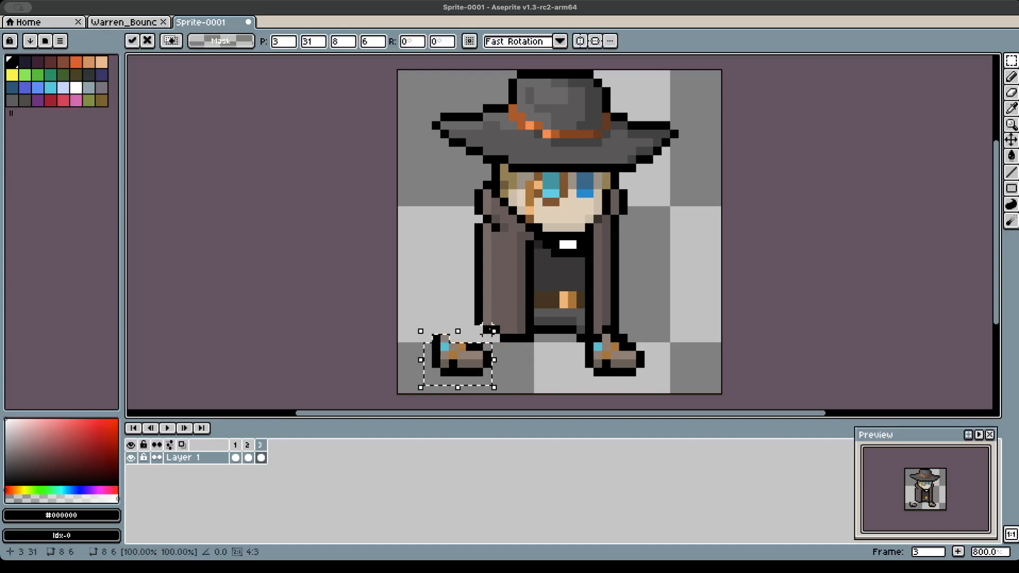
drag(499, 320, 489, 349)
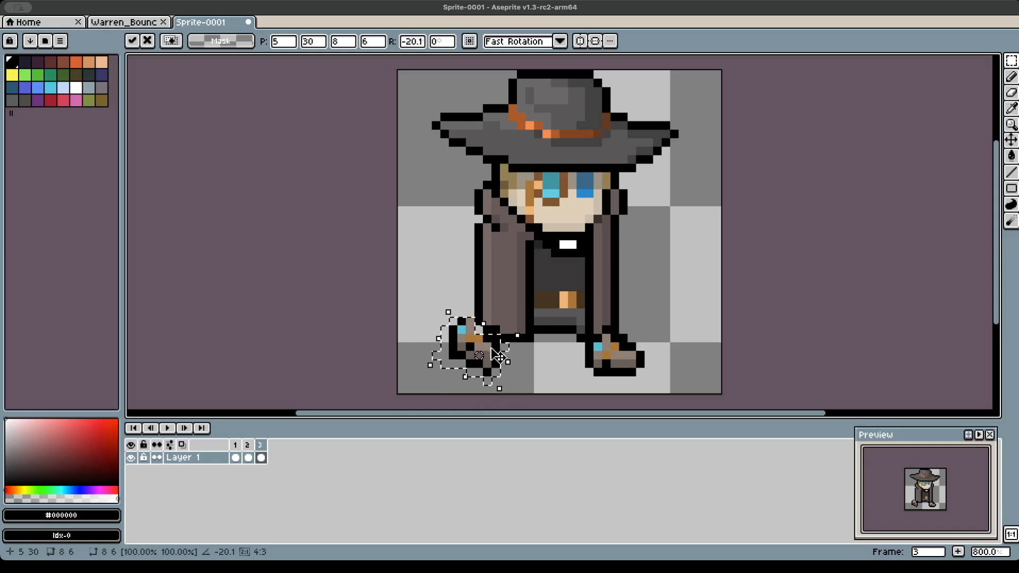
click(529, 380)
- Shift the 10 × 12 pixel area with the left-hand foot and lower coat side outward by 1 pixel
drag(521, 380, 443, 311)
drag(532, 372, 453, 277)
click(497, 311)
drag(504, 317, 495, 317)
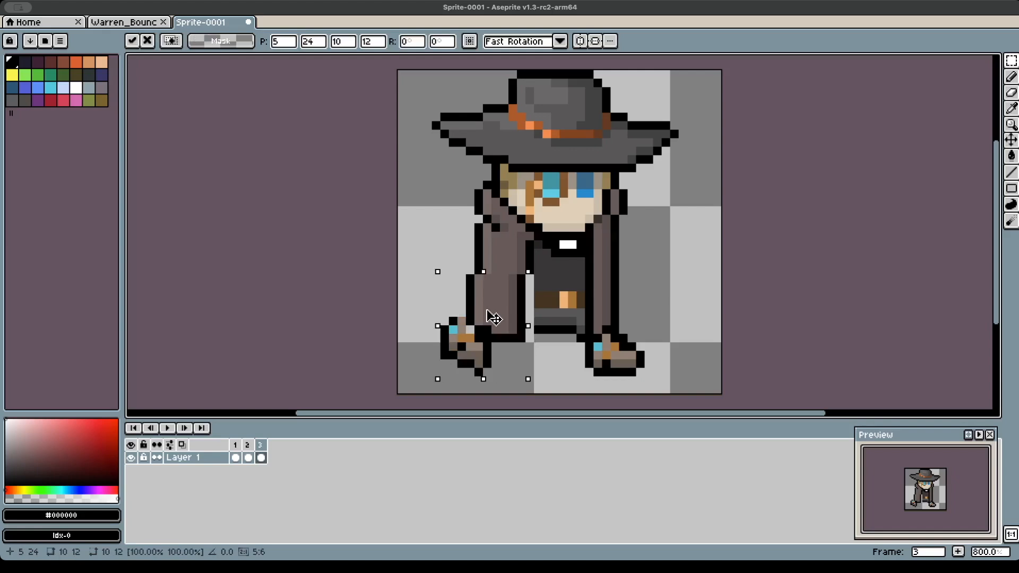
double_click(657, 378)
click(699, 347)
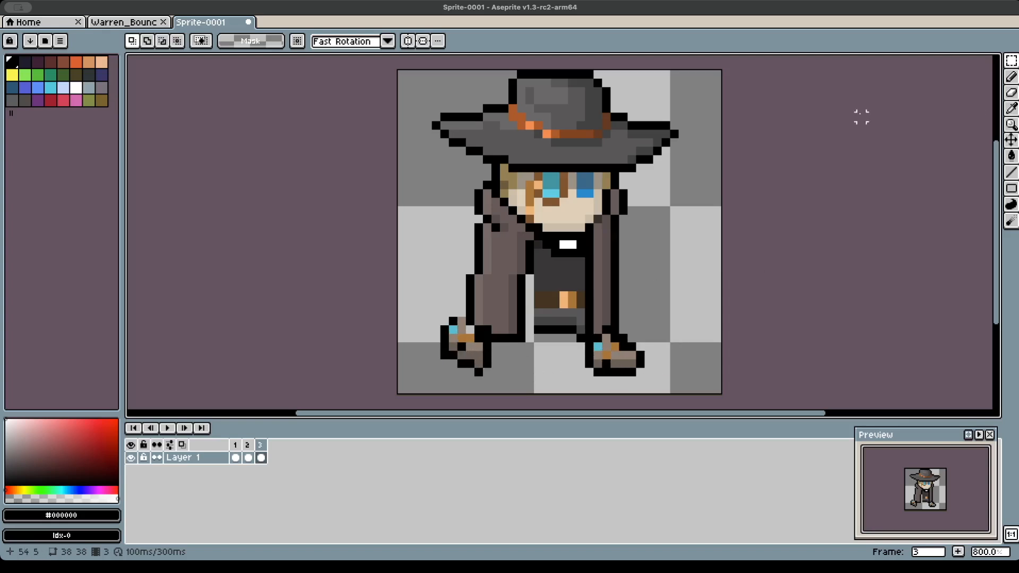
- Extend the left-hand shoe in frame 3 toward its toe using the shoe's own #908073 and #6a5f56 browns
click(1011, 76)
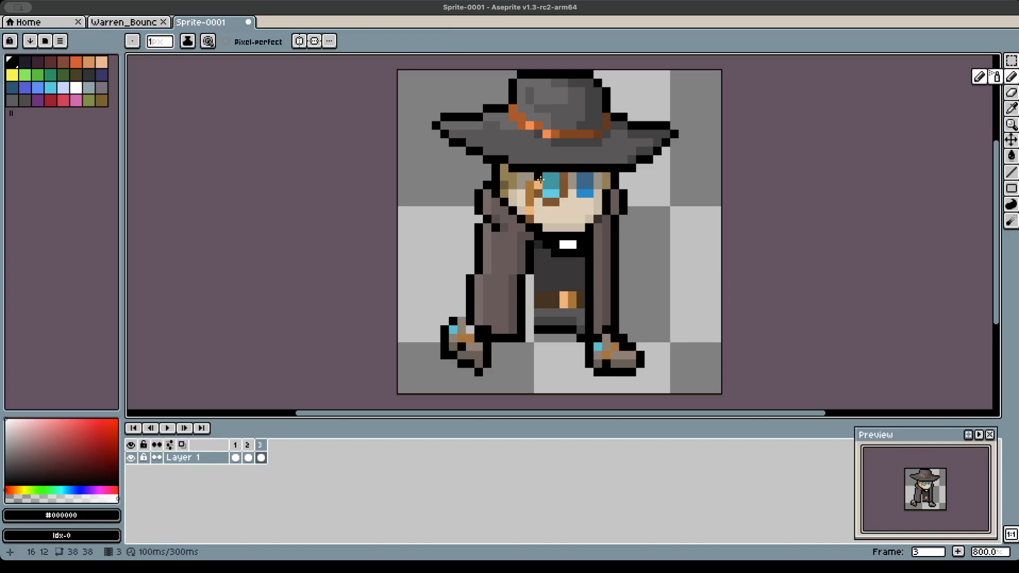
key(i)
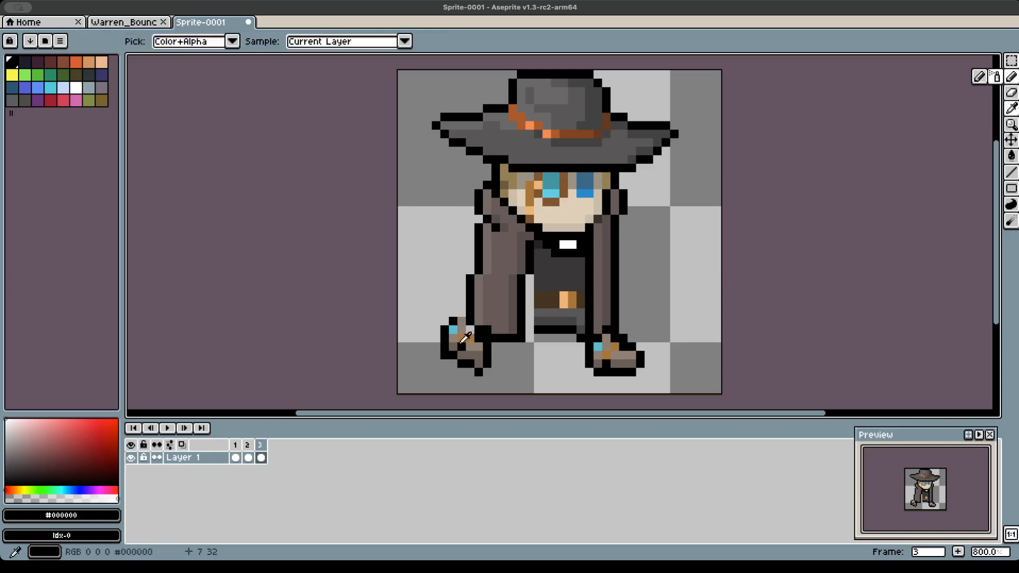
click(480, 343)
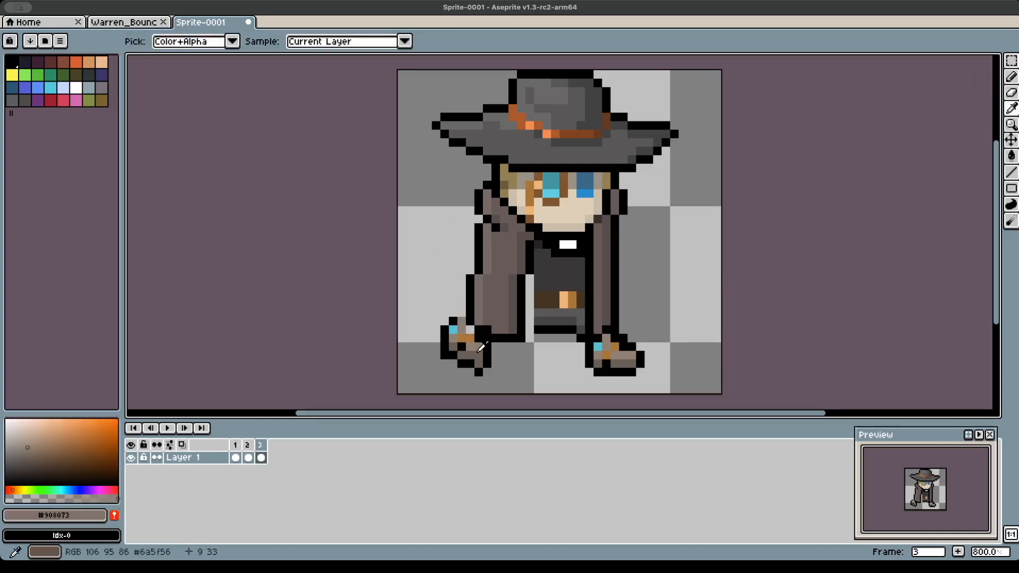
key(b)
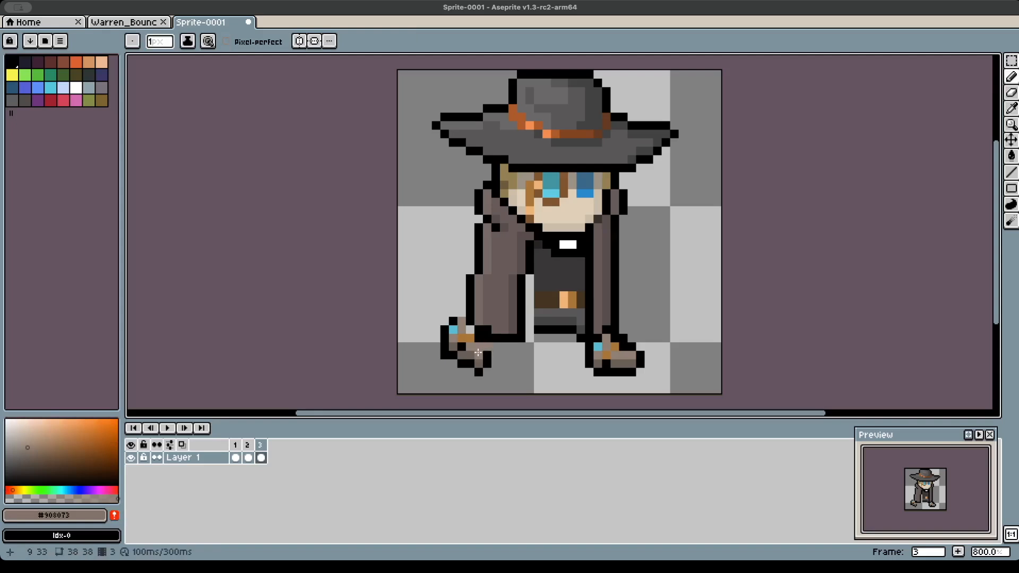
key(i)
click(481, 355)
key(b)
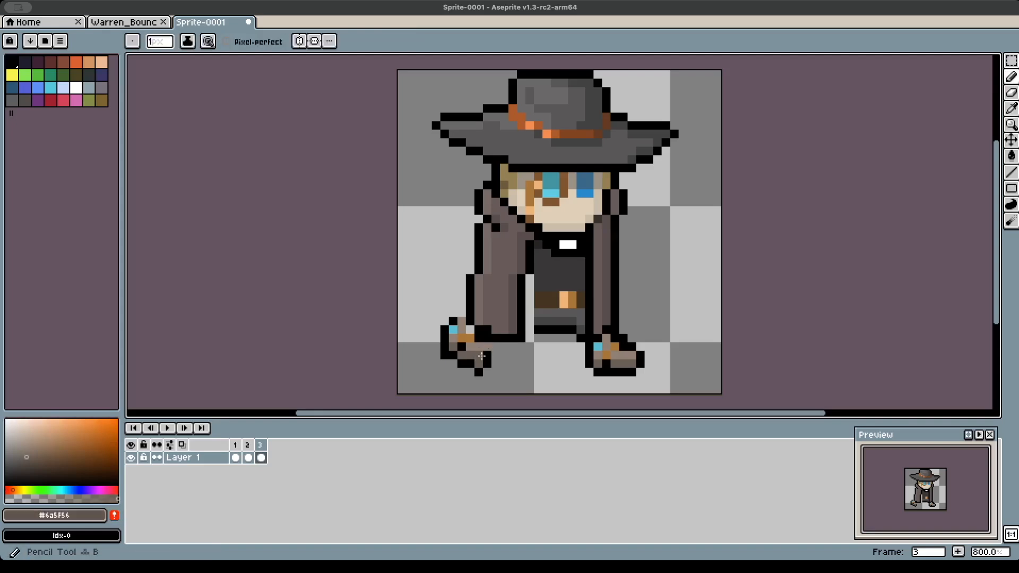
- Redraw the left-hand shoe's toe, sole and ankle outline in black and erase the stray outline pixels
key(i)
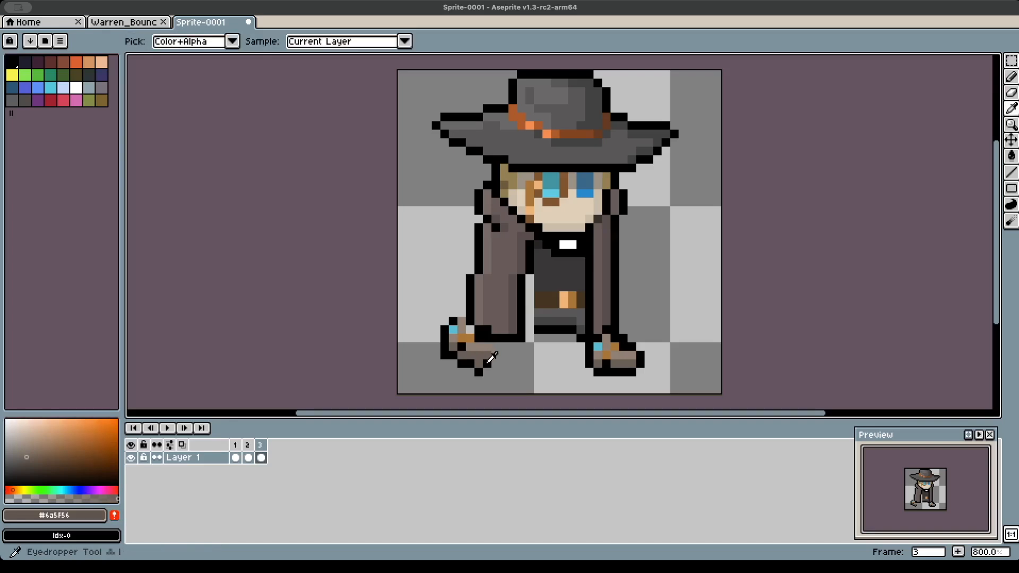
click(488, 362)
key(b)
drag(495, 360, 494, 342)
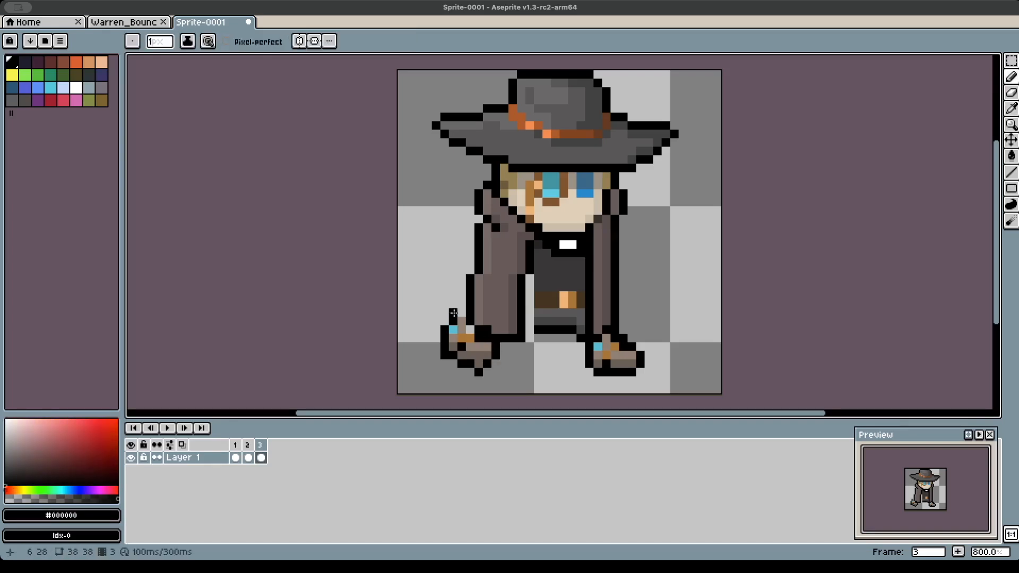
click(462, 313)
key(e)
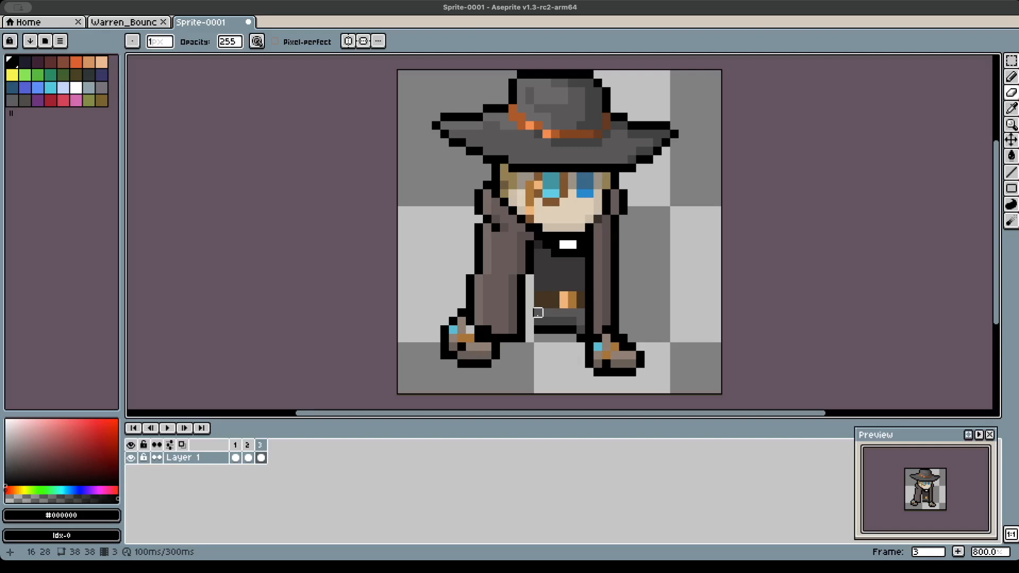
- Fill the gap beside the left-hand coat panel by extending the shirt with #3a3838 and the belt with #443522
key(i)
click(549, 279)
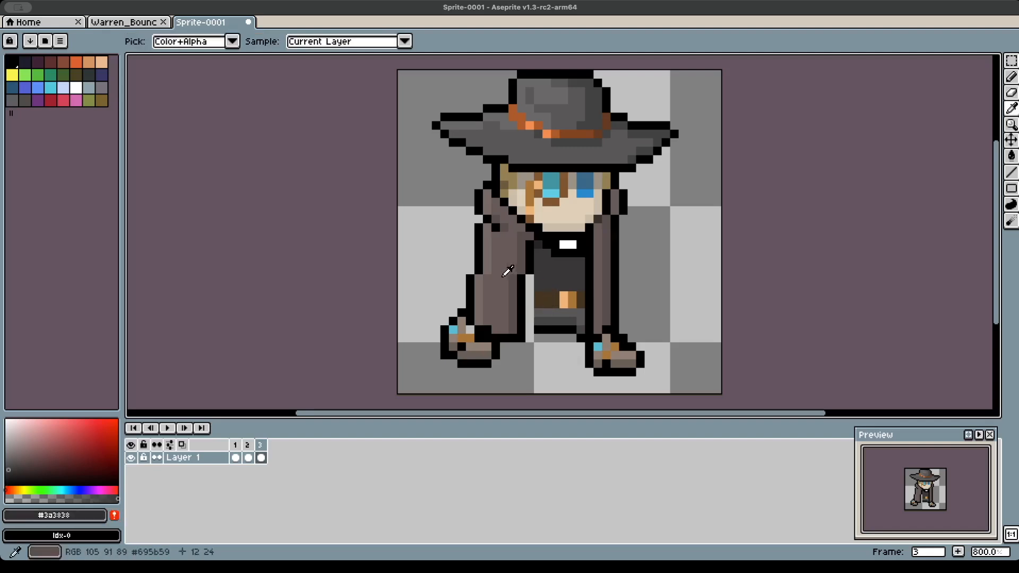
key(b)
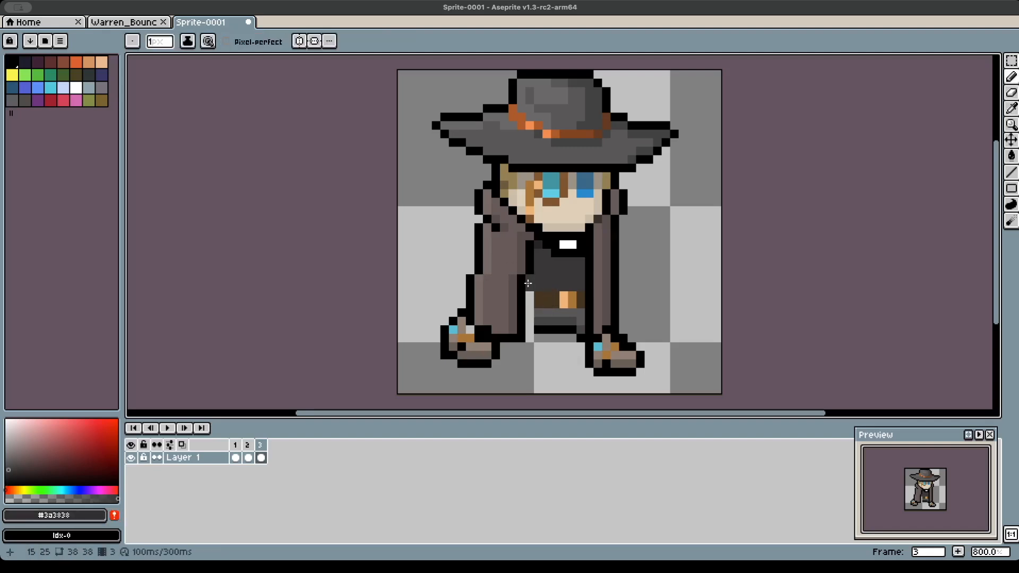
key(i)
click(542, 301)
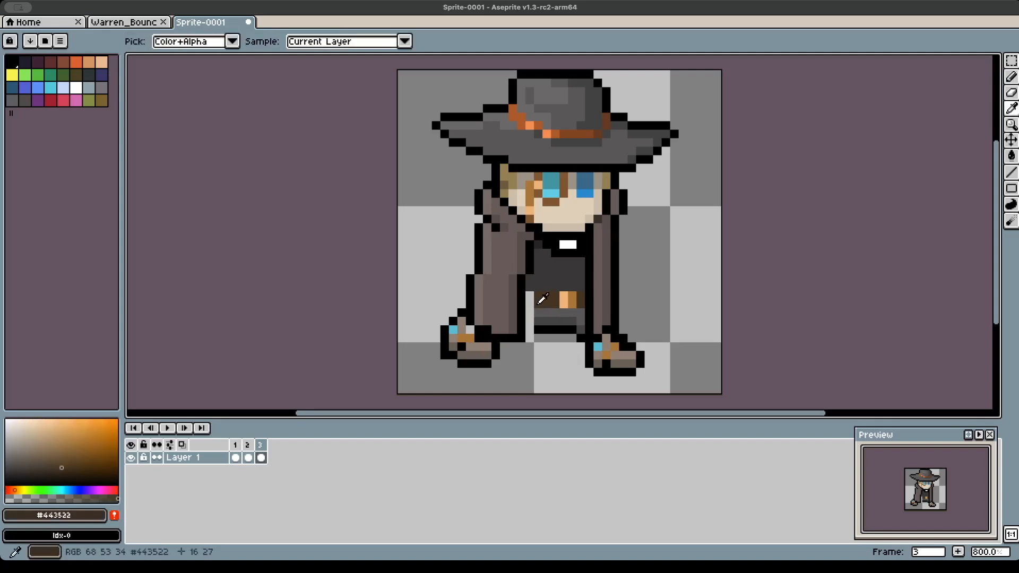
key(b)
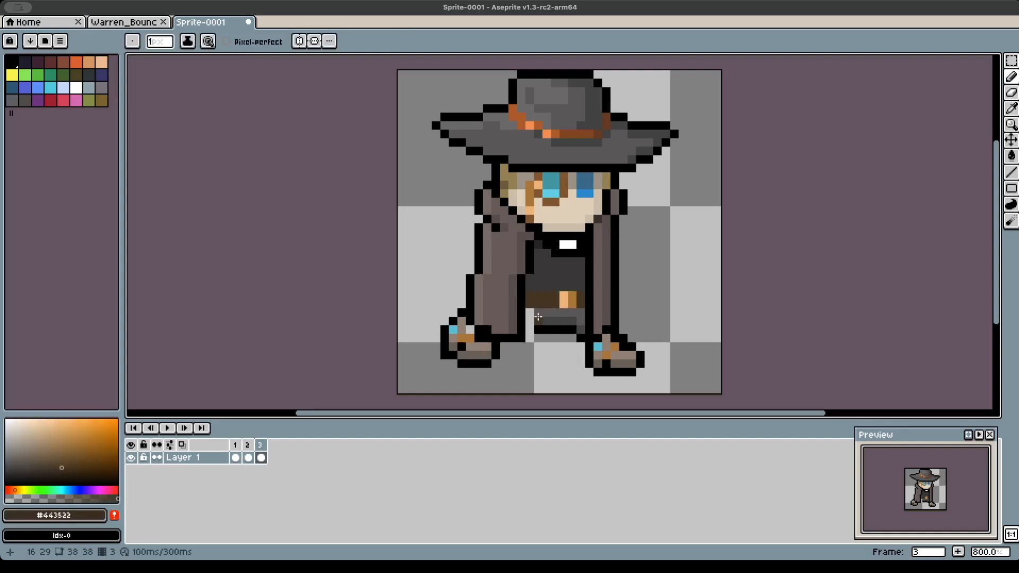
- Extend the trousers to the left-hand coat panel with #595757 and #444343, and continue their lower outline in black
key(i)
click(539, 312)
key(b)
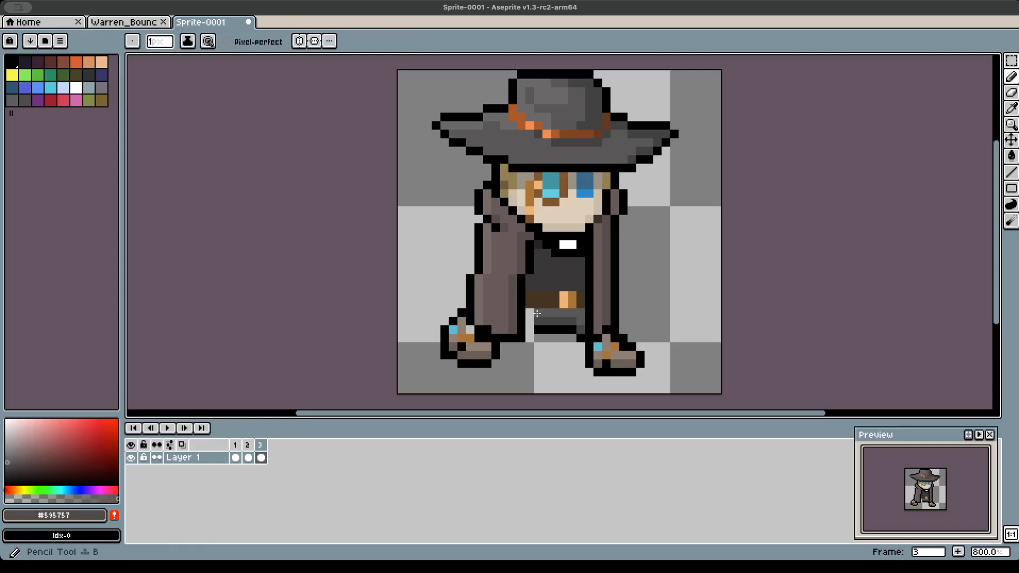
key(i)
click(540, 317)
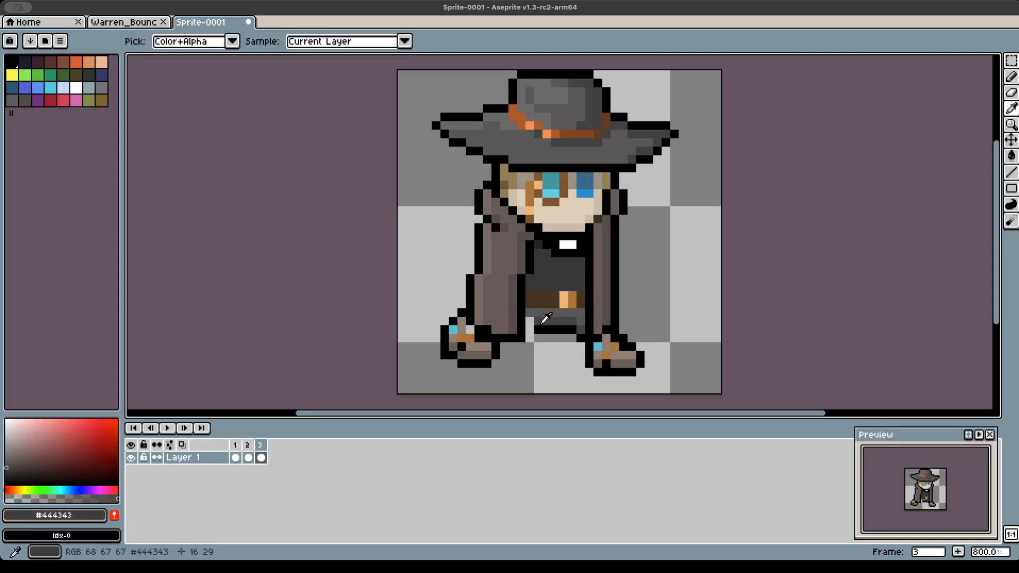
key(b)
key(i)
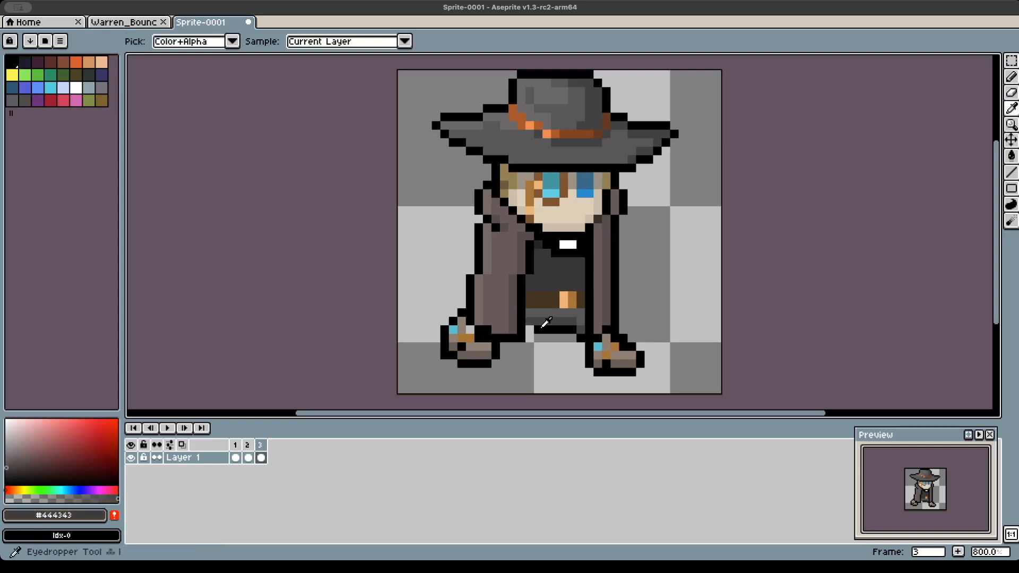
click(536, 330)
key(b)
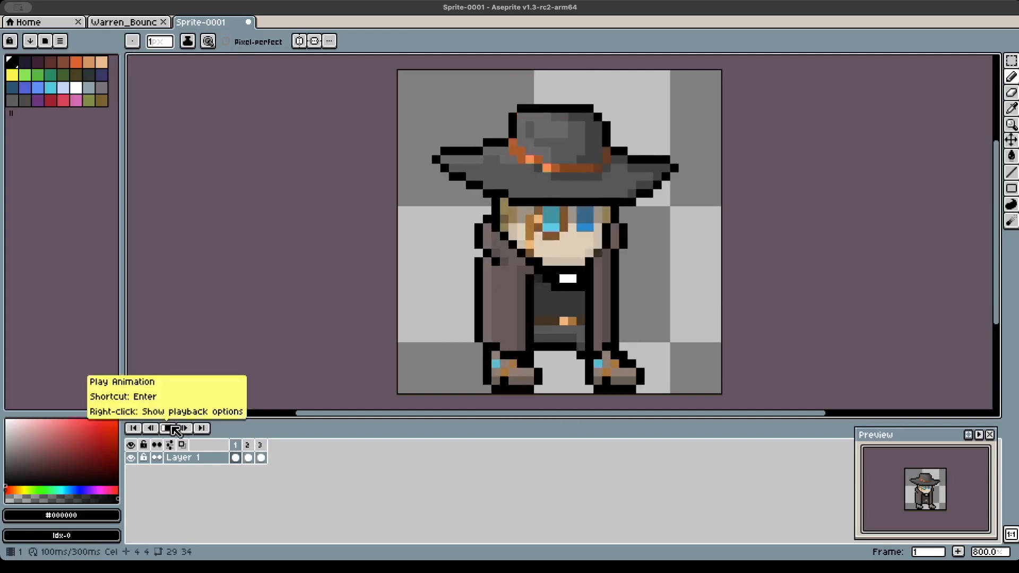
- Stop the three-frame playback, review frames 4 and 5 of Warren_Bounce, and play that reference animation
click(172, 427)
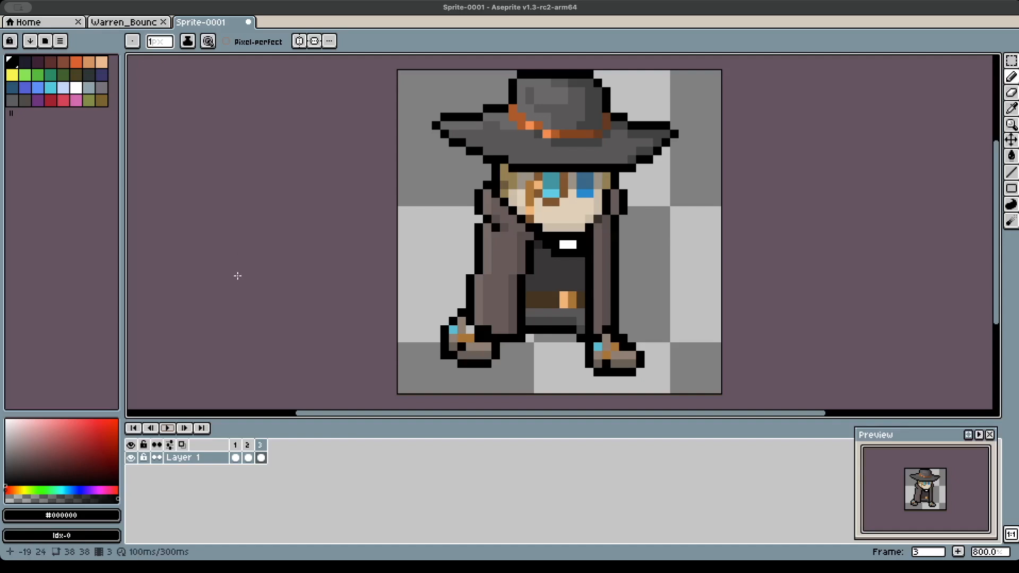
click(113, 23)
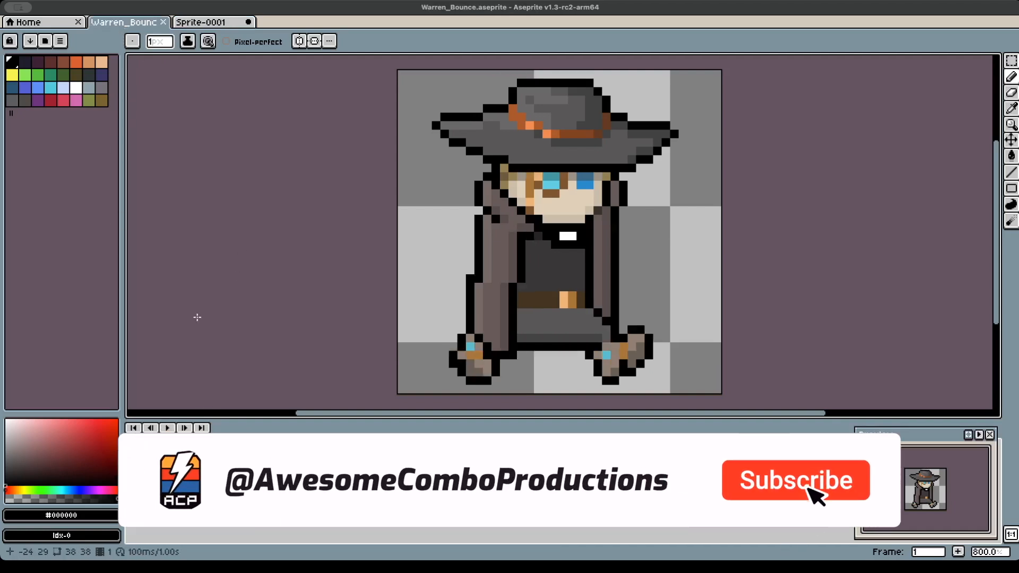
click(273, 449)
click(286, 450)
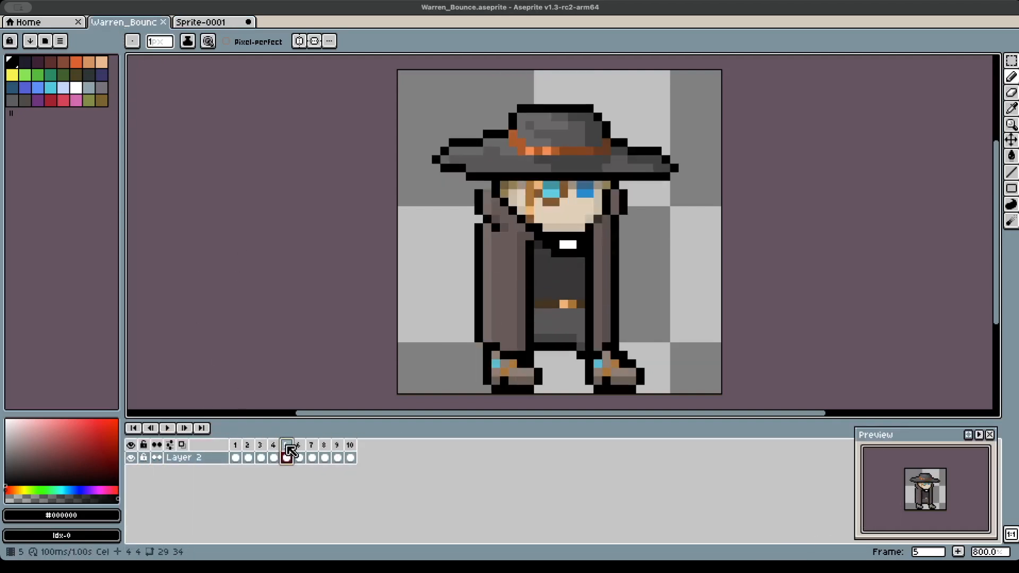
click(167, 429)
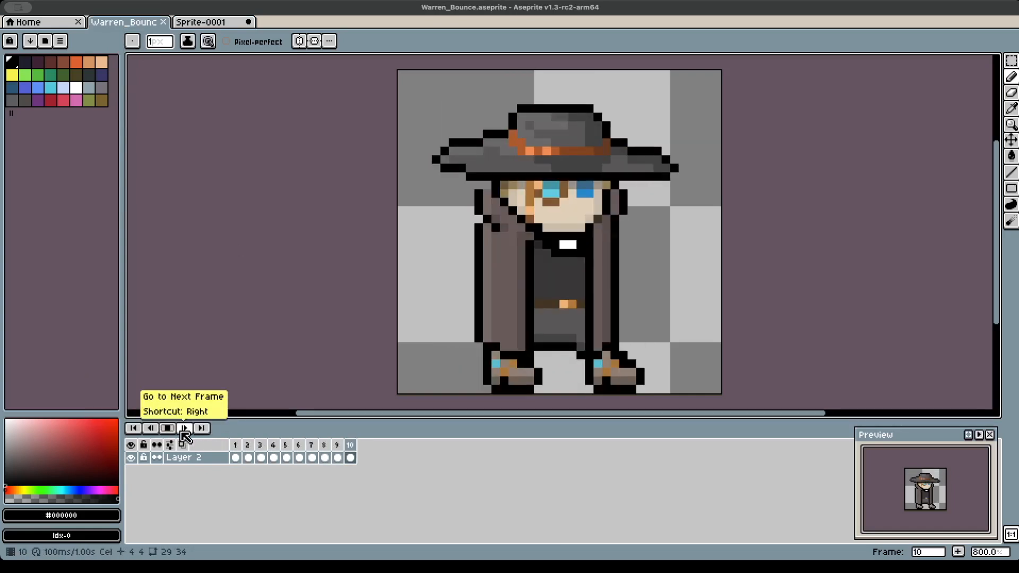